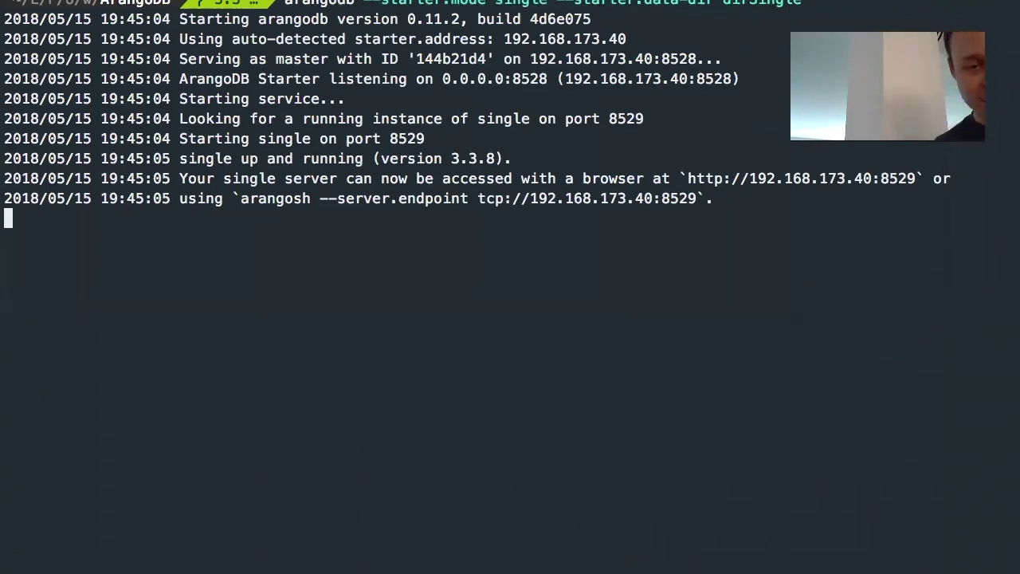
{"action": "left_click_drag", "start_coordinate": [240, 199], "coordinate": [915, 178]}
{"action": "key", "text": "super+c"}
{"action": "left_click", "coordinate": [684, 176]}
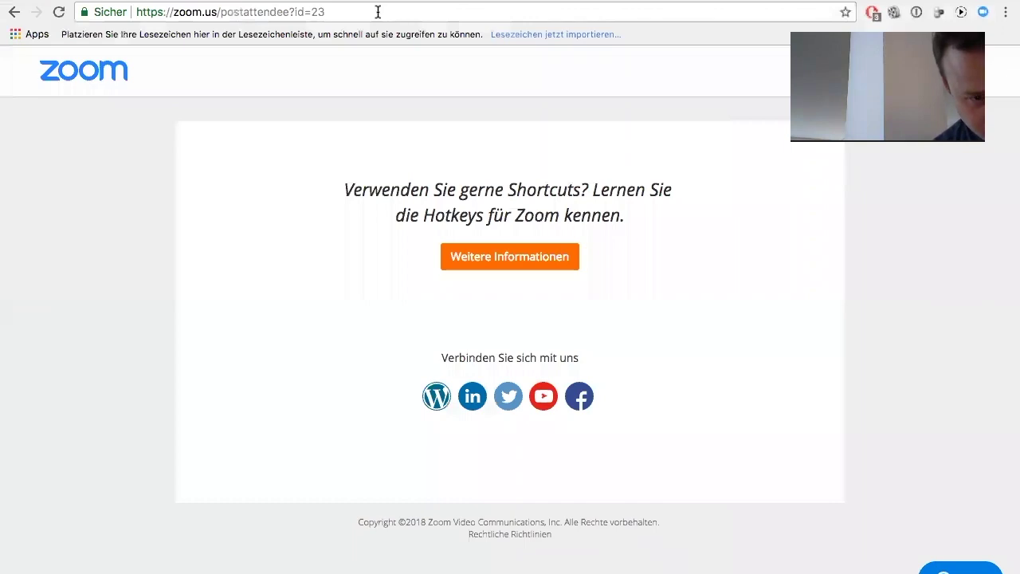
{"action": "key", "text": "super+t"}
{"action": "key", "text": "super+v"}
{"action": "key", "text": "Return"}
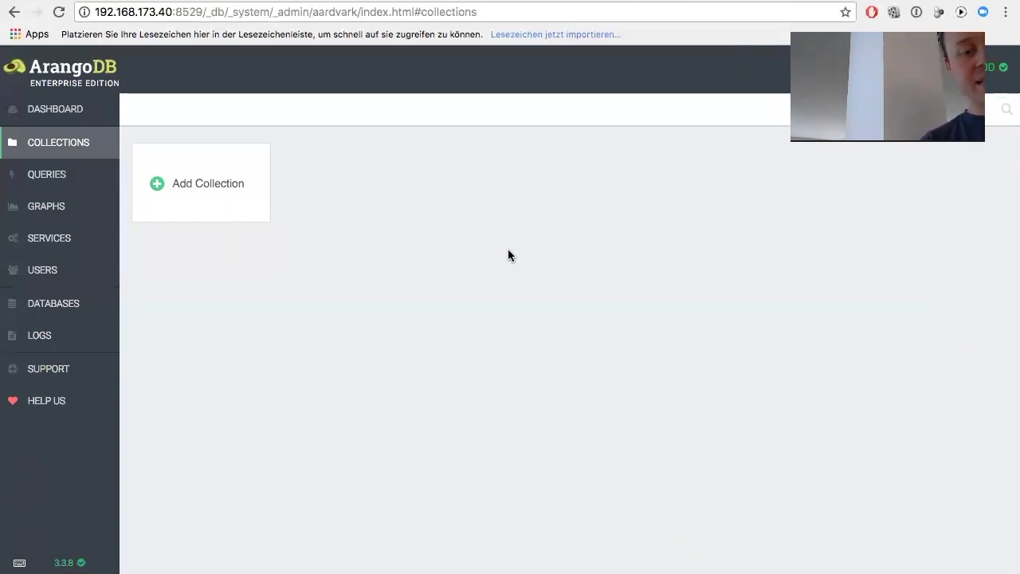
{"action": "key", "text": "ctrl+Right"}
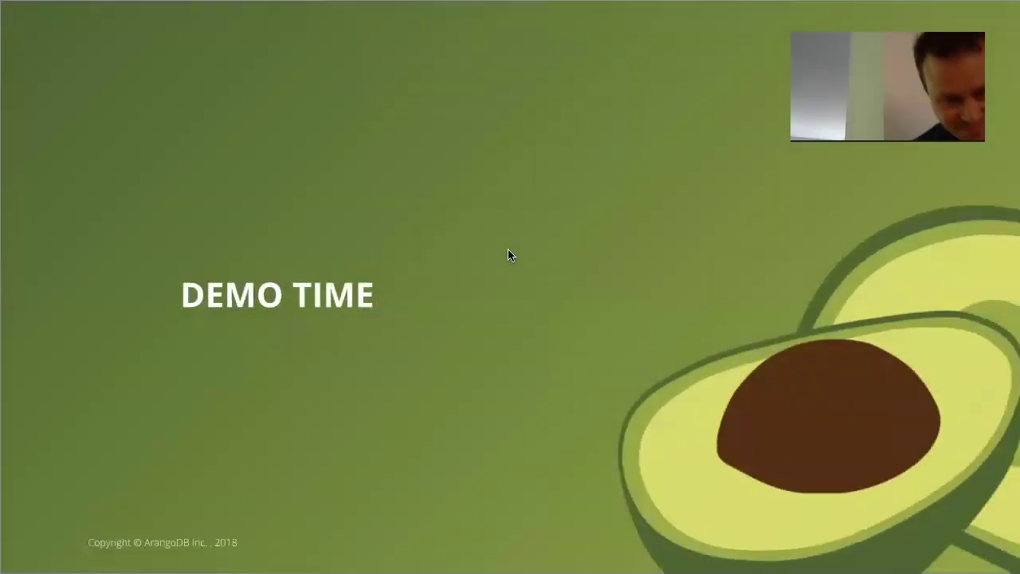
{"action": "key", "text": "ctrl+Right"}
{"action": "key", "text": "ctrl+Right"}
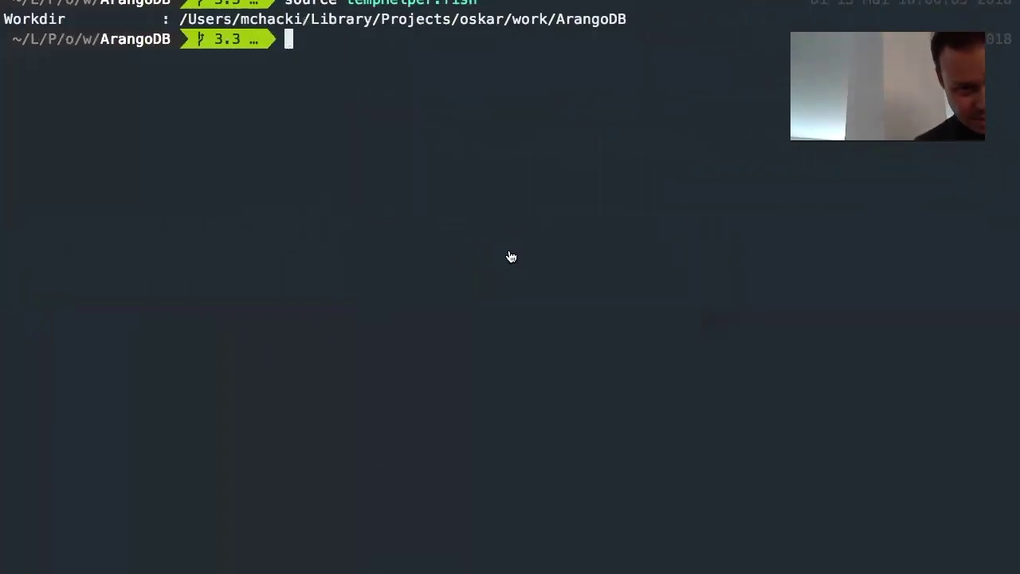
{"action": "key", "text": "Up"}
{"action": "key", "text": "Up"}
{"action": "key", "text": "Up"}
{"action": "key", "text": "Up"}
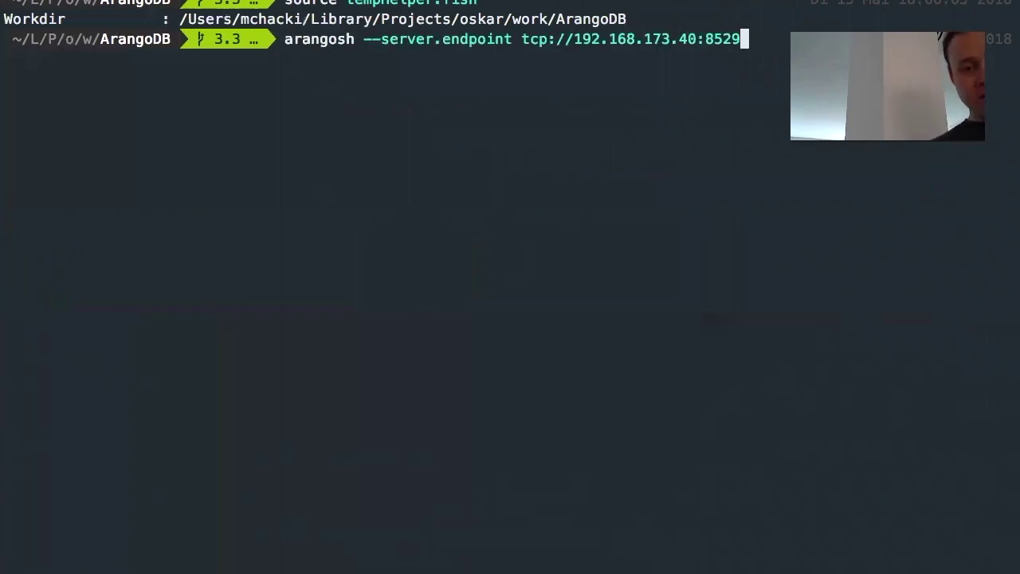
Copy the arangosh command for tcp://192.168.173.40:8529 from the server output and run it in the other terminal session.
{"action": "key", "text": "ctrl+Left"}
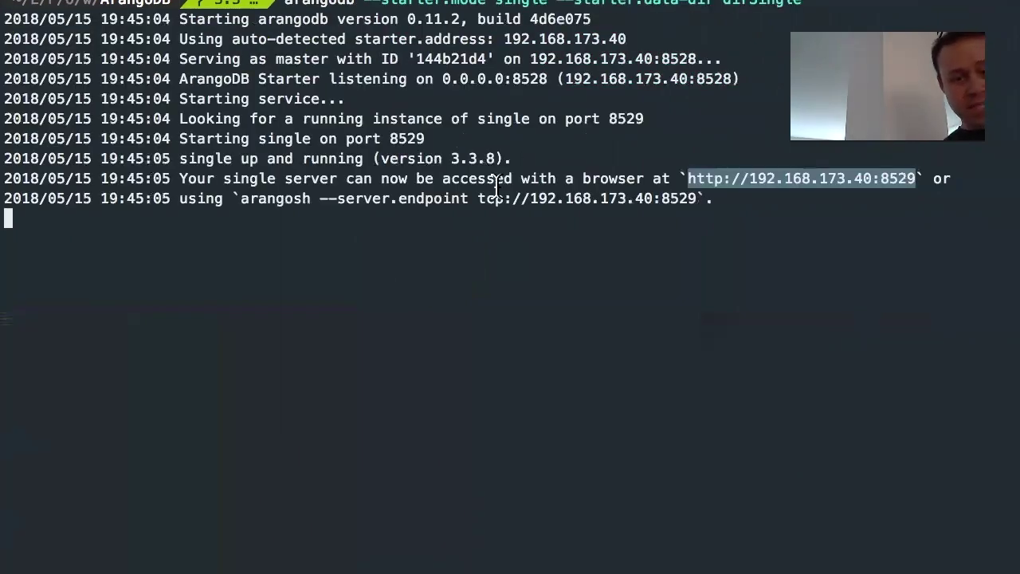
{"action": "left_click_drag", "start_coordinate": [241, 199], "coordinate": [697, 194]}
{"action": "key", "text": "ctrl+Right"}
{"action": "key", "text": "ctrl+c"}
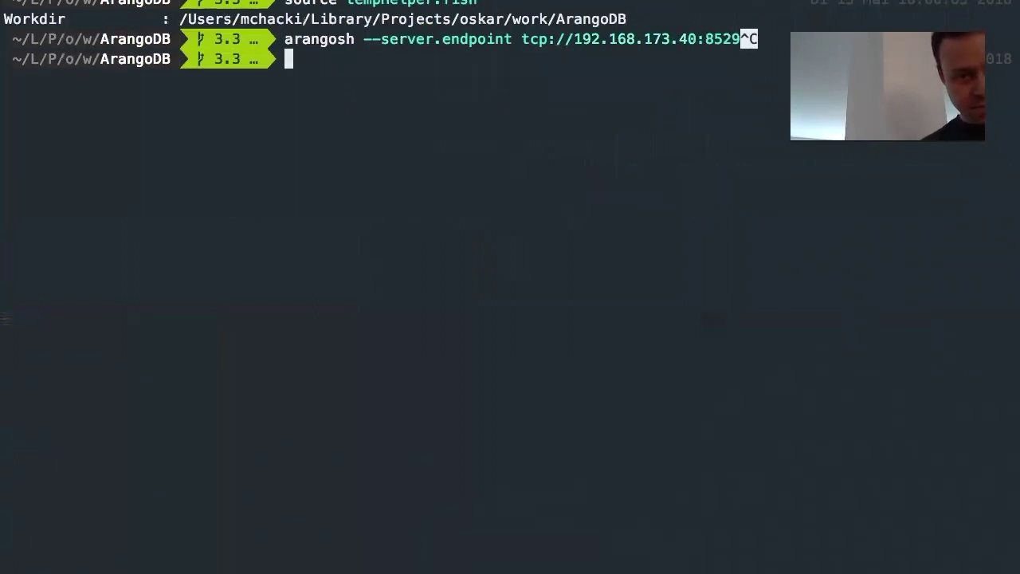
{"action": "key", "text": "super+v"}
{"action": "key", "text": "Return"}
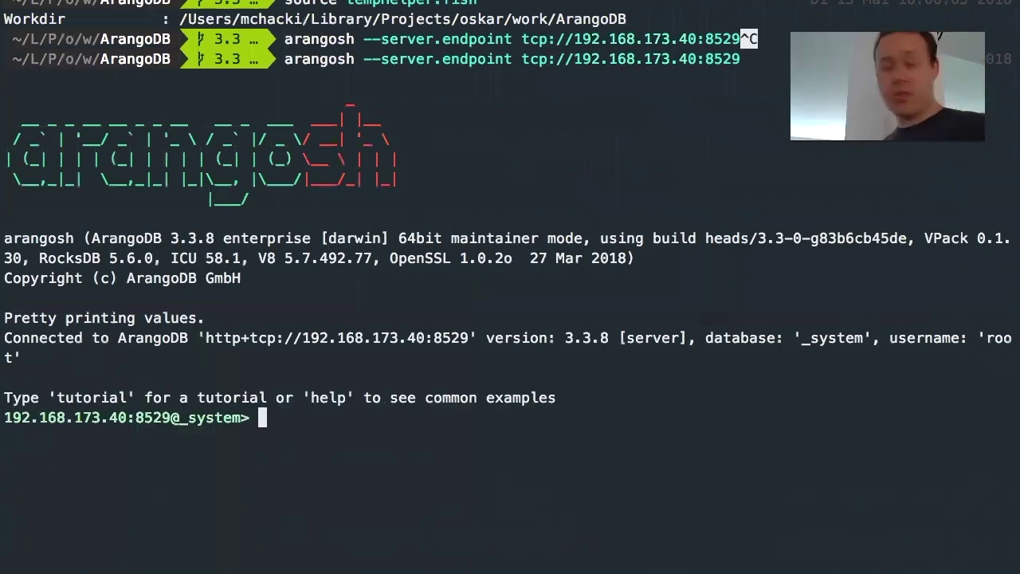
List the database's collections in arangosh with db._collections().
{"action": "type", "text": "db"}
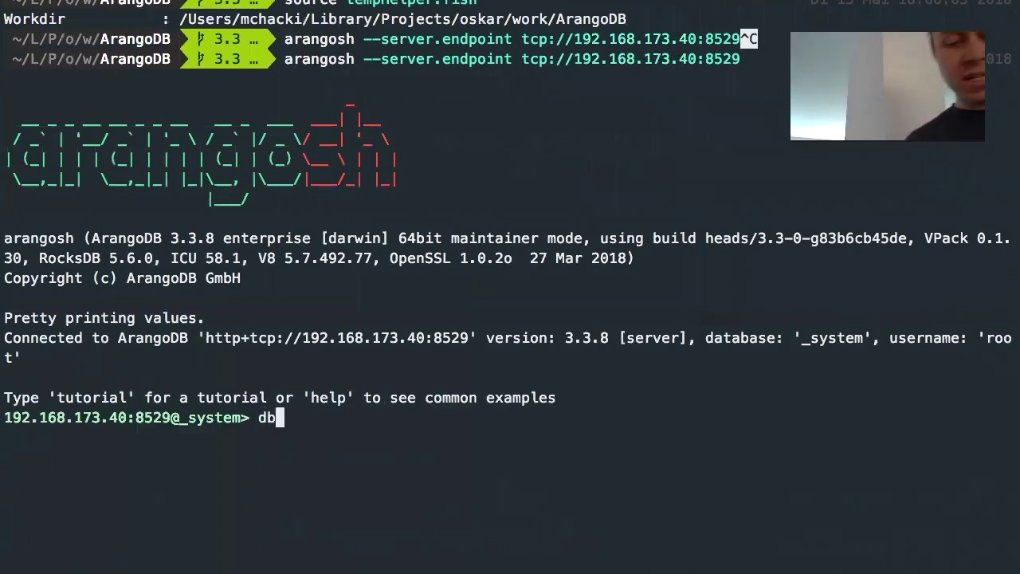
{"action": "type", "text": "._collections()"}
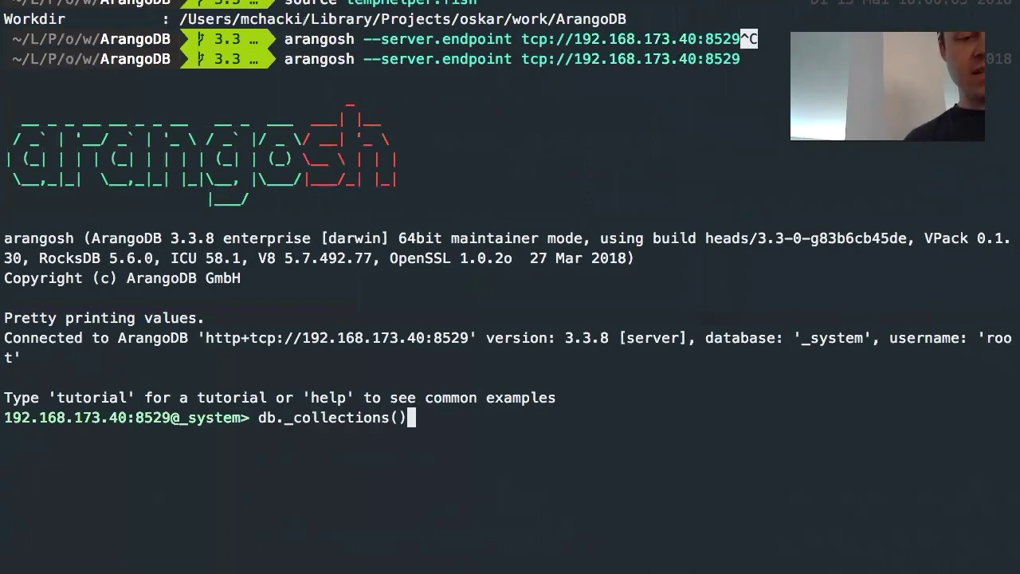
{"action": "key", "text": "Return"}
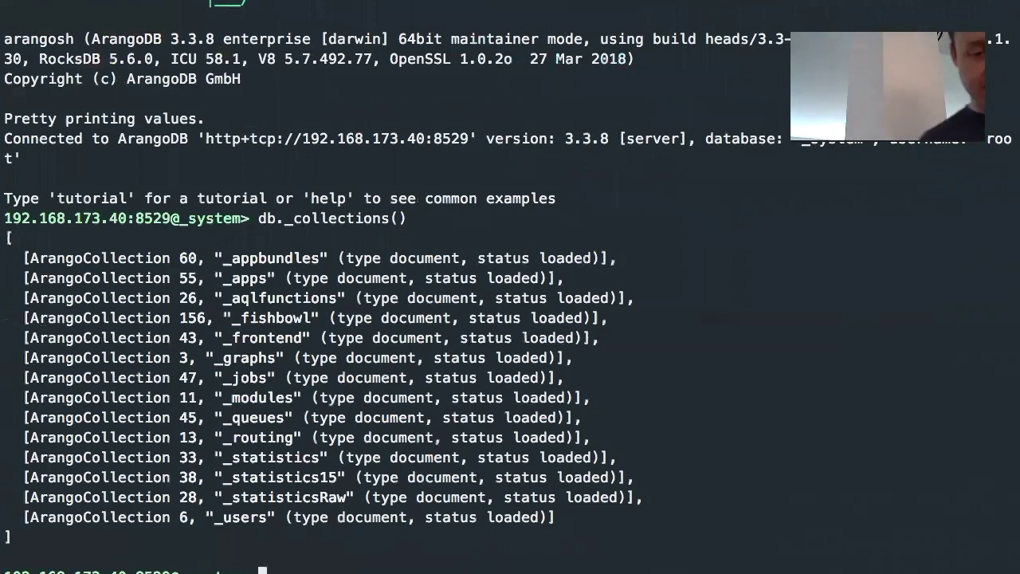
Load the talkData/demoCgn/createData.js script through require('internal').load, and list the collections again.
{"action": "key", "text": "Up"}
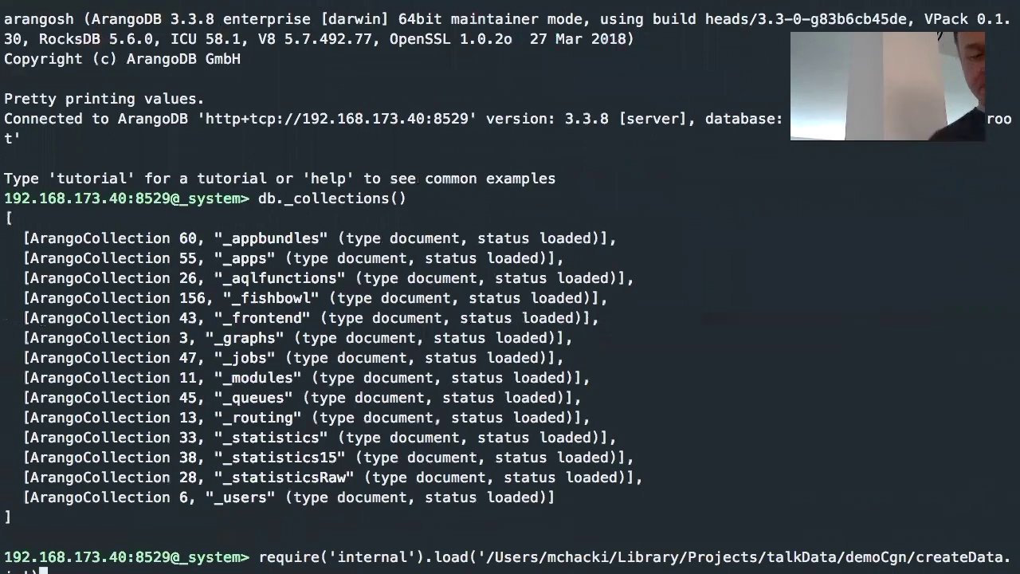
{"action": "key", "text": "Return"}
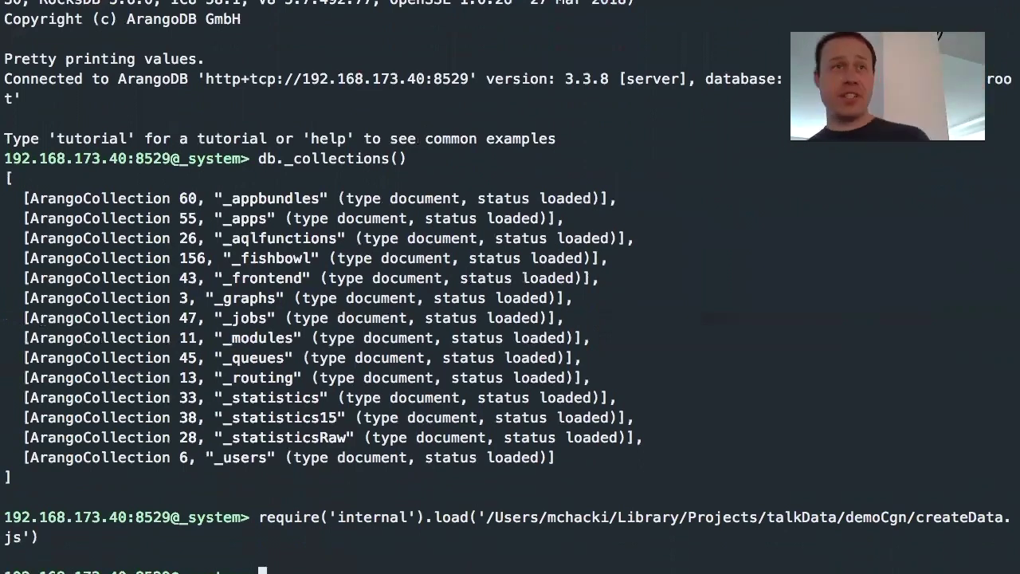
{"action": "key", "text": "Up"}
{"action": "key", "text": "Up"}
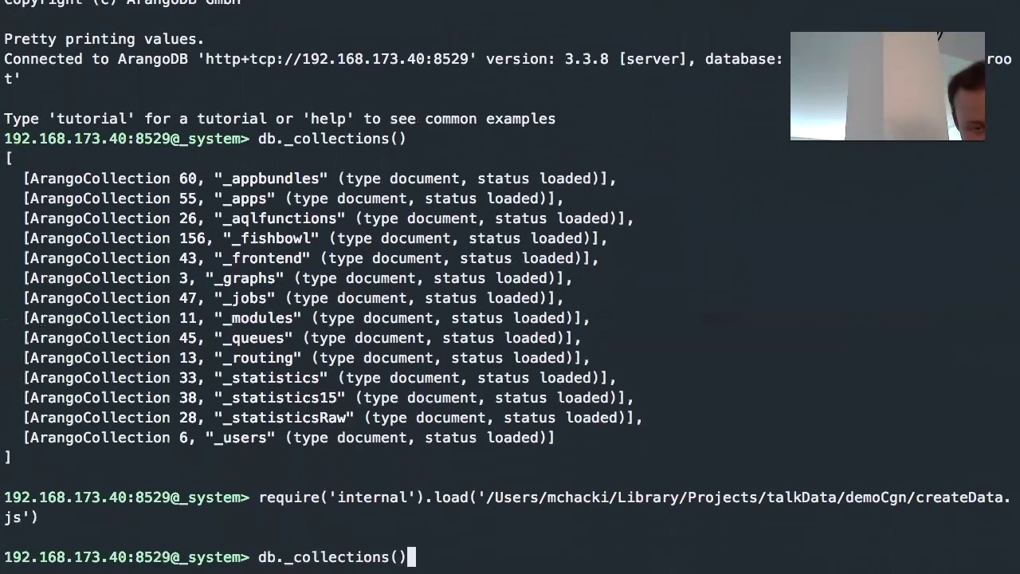
{"action": "key", "text": "Return"}
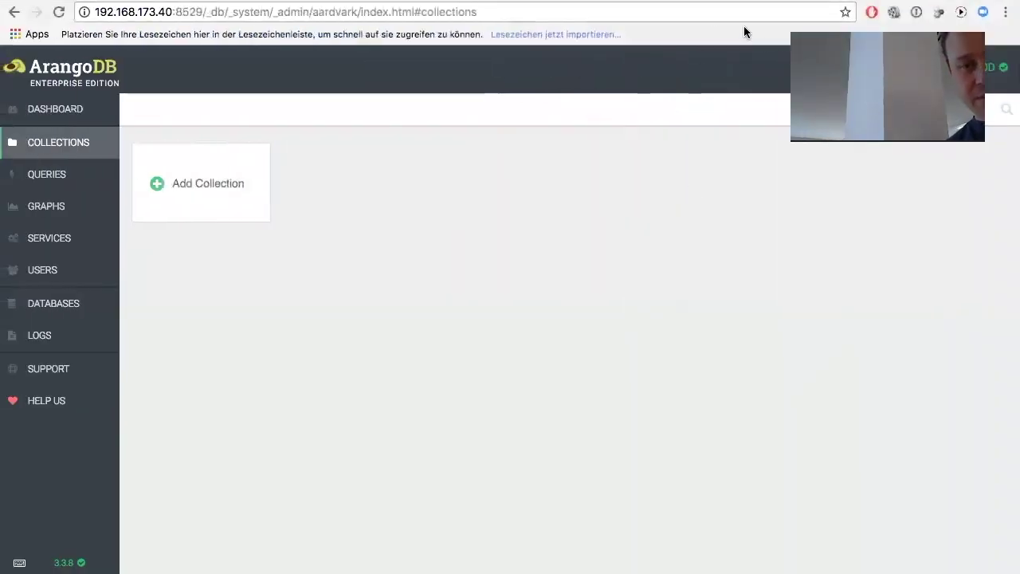
Reload the web interface's collections page in the browser.
{"action": "left_click", "coordinate": [711, 11]}
{"action": "key", "text": "Return"}
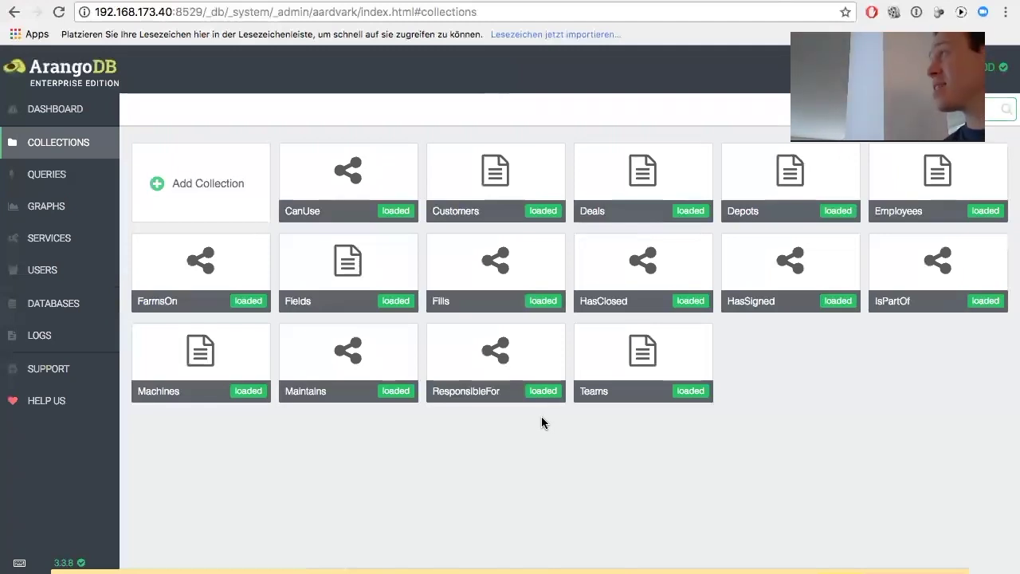
{"action": "key", "text": "super+plus"}
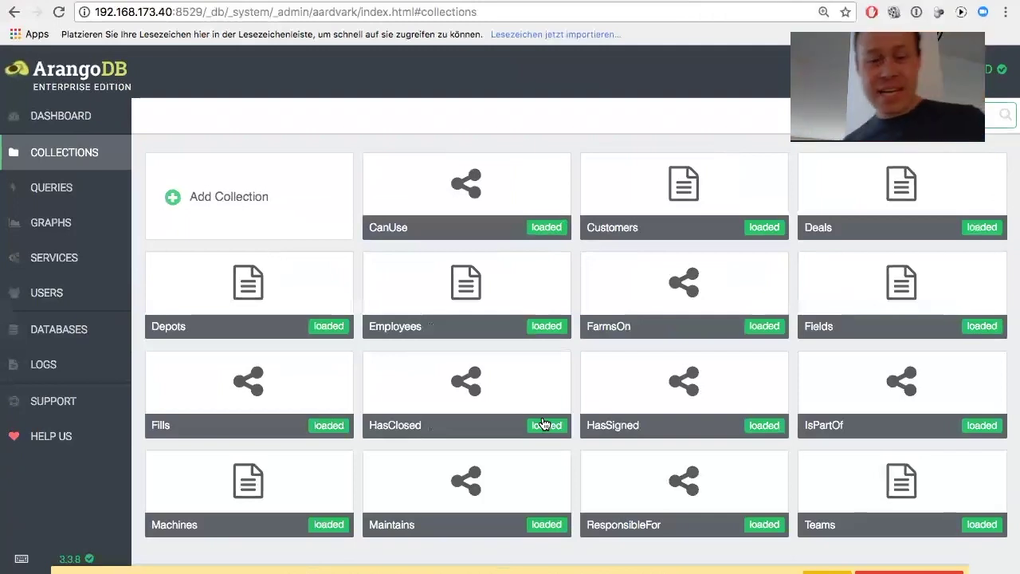
Examine the documents in the Employees and Fields collections, returning to the collection overview.
{"action": "left_click", "coordinate": [471, 296]}
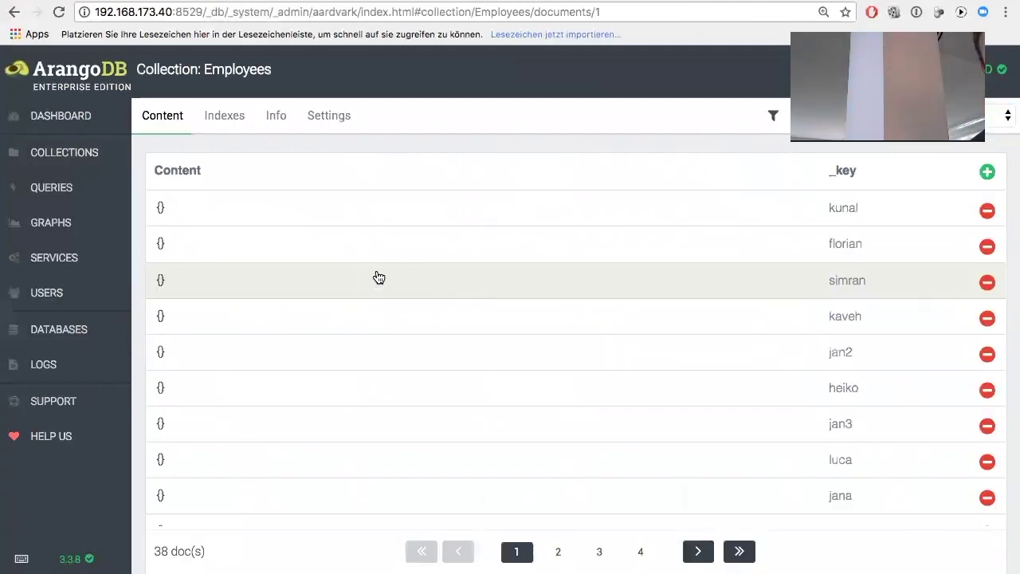
{"action": "left_click", "coordinate": [12, 13]}
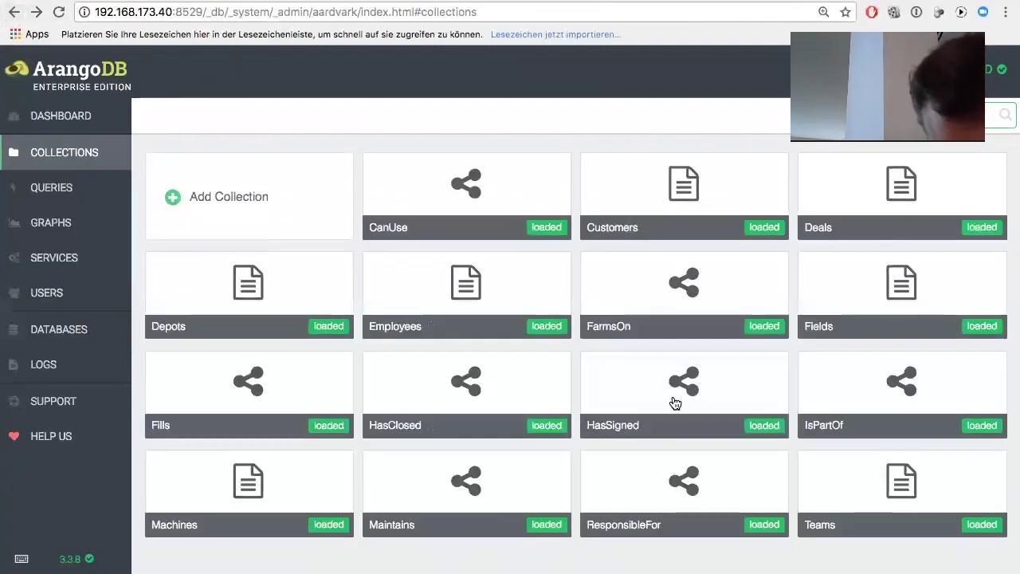
{"action": "left_click", "coordinate": [893, 287]}
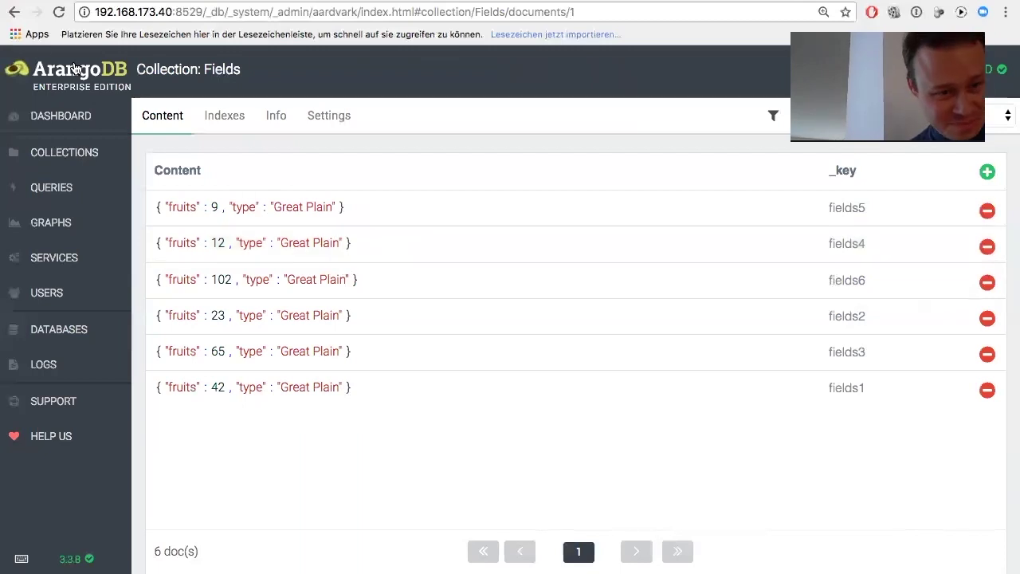
{"action": "left_click", "coordinate": [14, 12]}
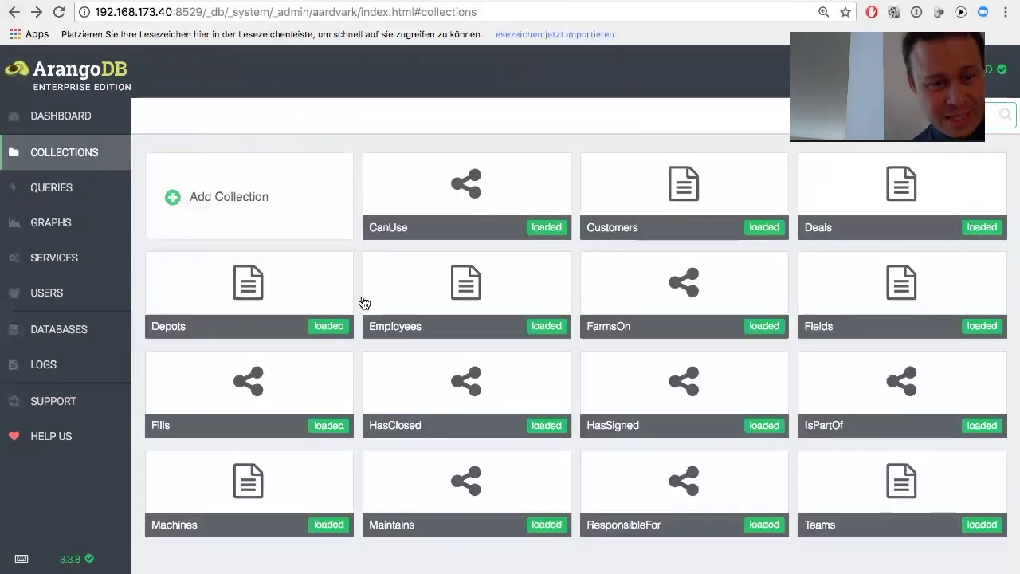
Open the CompanyStructure graph and expand its company node.
{"action": "left_click", "coordinate": [33, 223]}
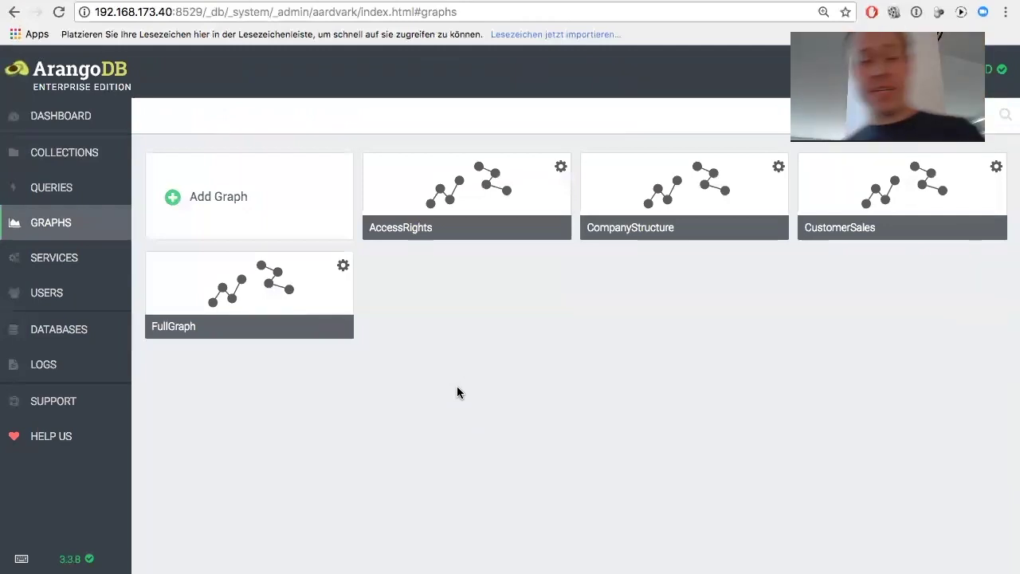
{"action": "left_click", "coordinate": [706, 188]}
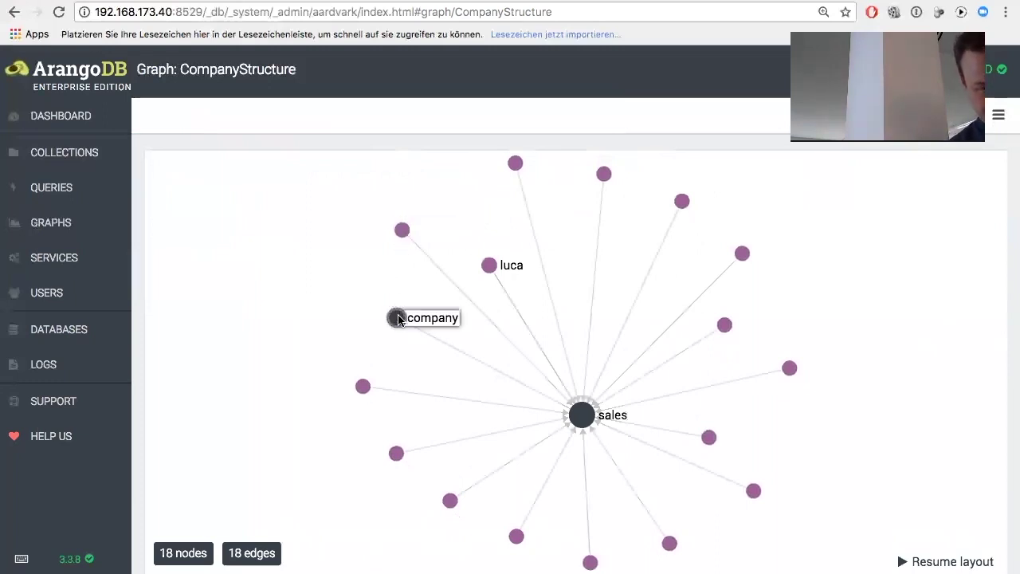
{"action": "right_click", "coordinate": [396, 318]}
{"action": "left_click", "coordinate": [409, 356]}
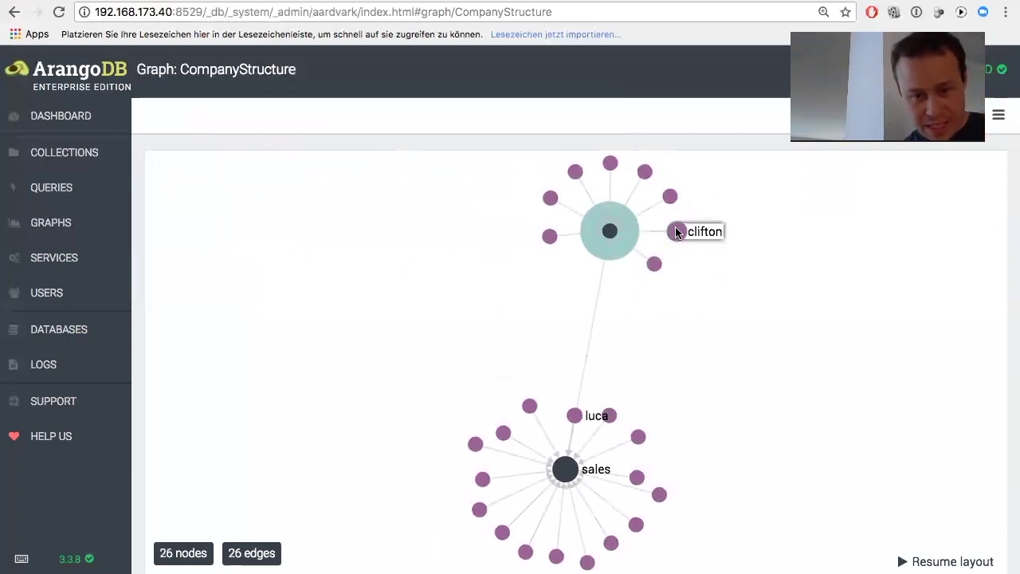
Expand the gordo node in the CompanyStructure graph.
{"action": "mouse_move", "coordinate": [666, 199]}
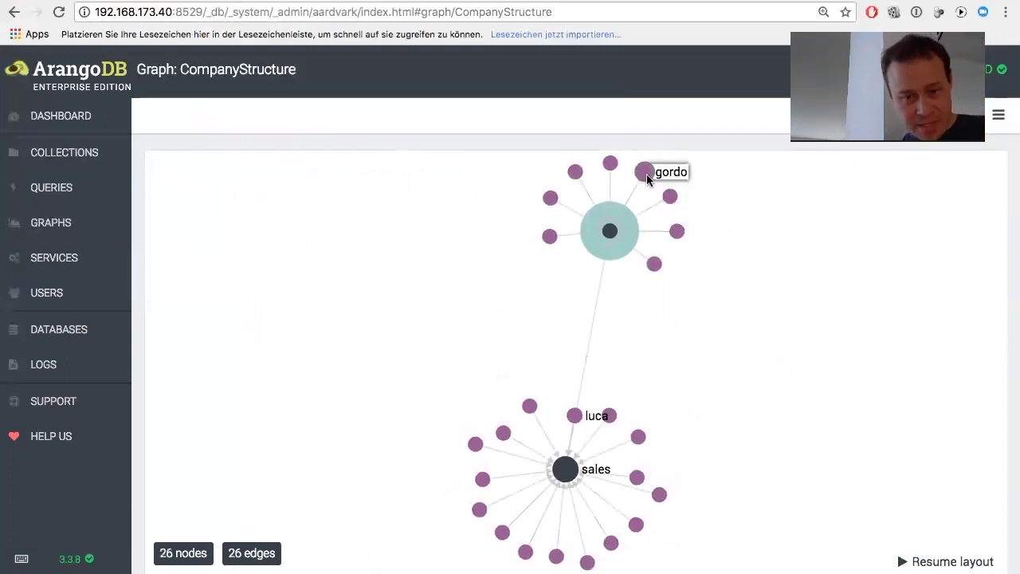
{"action": "right_click", "coordinate": [647, 174]}
{"action": "left_click", "coordinate": [656, 211]}
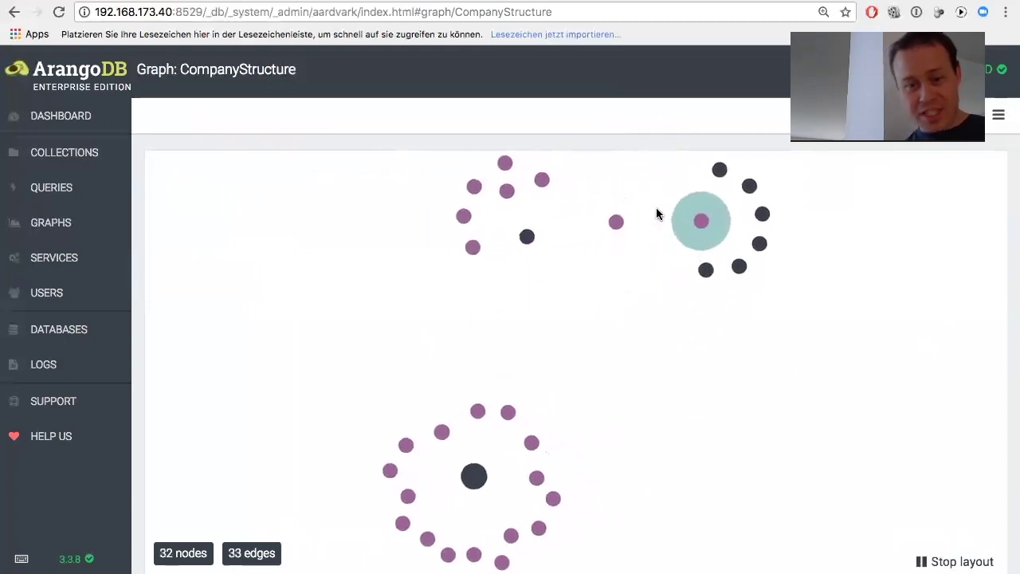
{"action": "scroll", "coordinate": [676, 295], "scroll_direction": "down", "scroll_amount": 2}
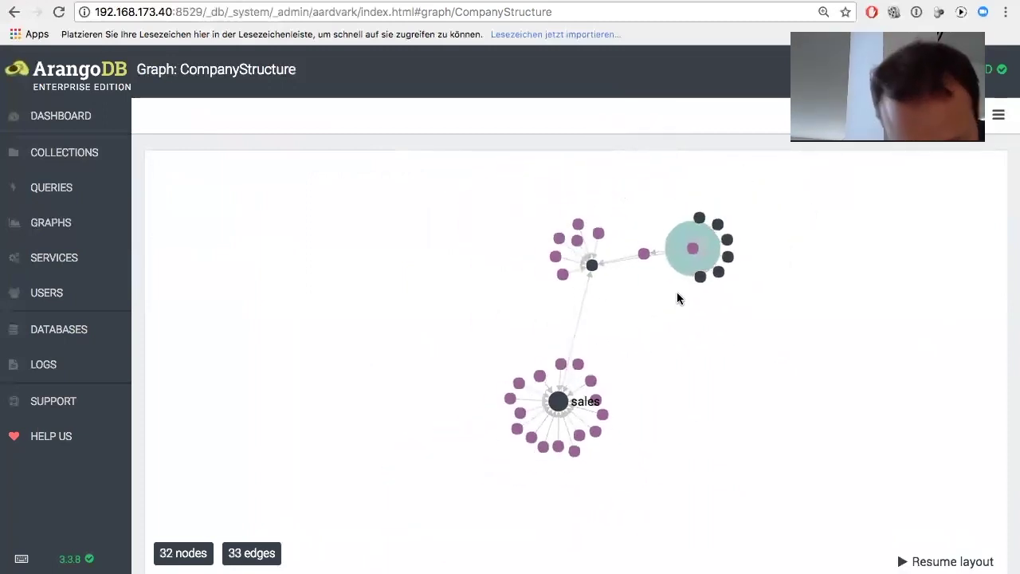
{"action": "scroll", "coordinate": [672, 308], "scroll_direction": "up", "scroll_amount": 3}
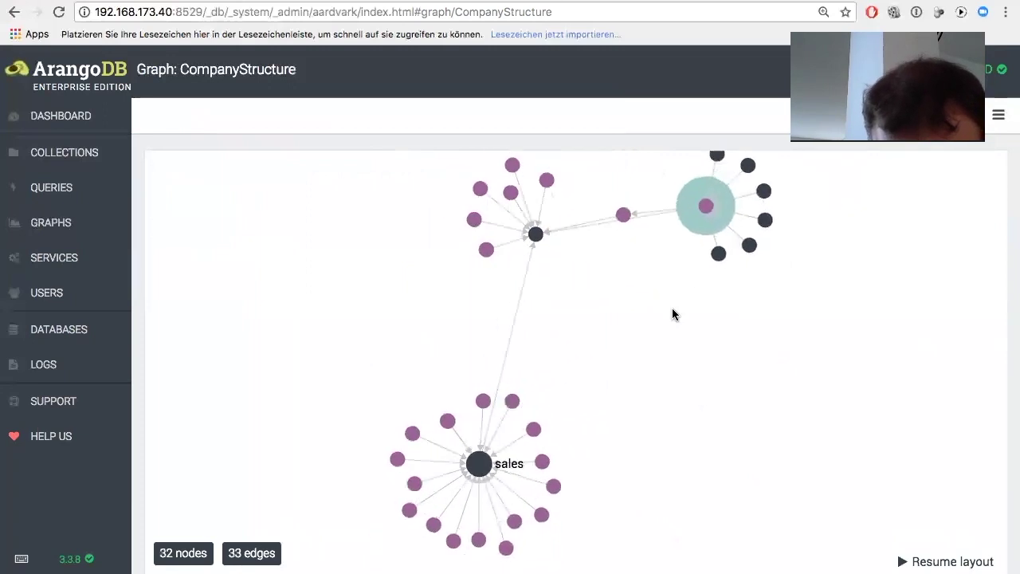
Expand the farmers node between the company and gordo nodes.
{"action": "right_click", "coordinate": [689, 236]}
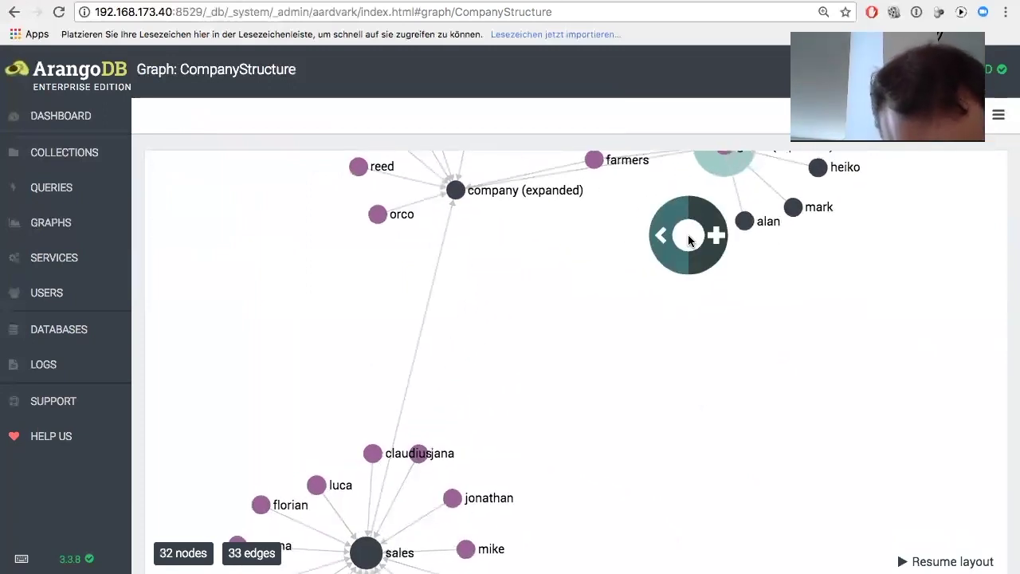
{"action": "left_click", "coordinate": [741, 354]}
{"action": "left_click_drag", "start_coordinate": [692, 285], "coordinate": [568, 416]}
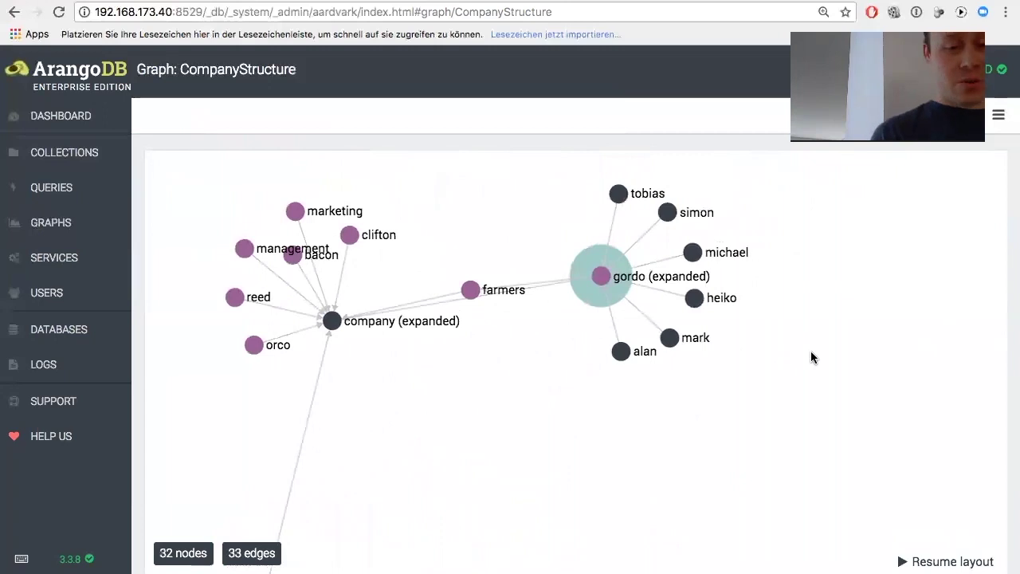
{"action": "right_click", "coordinate": [472, 291]}
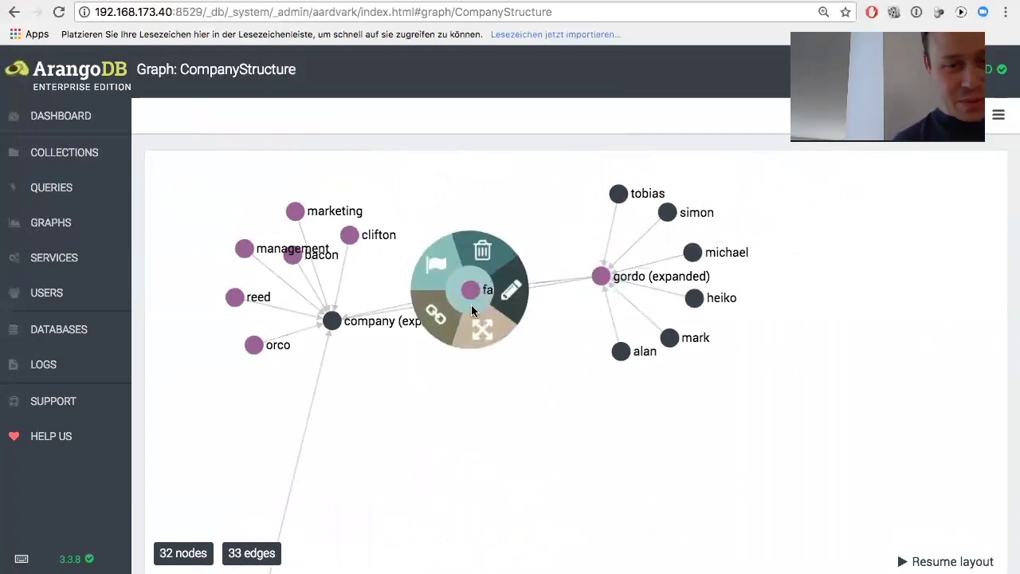
{"action": "left_click", "coordinate": [478, 323]}
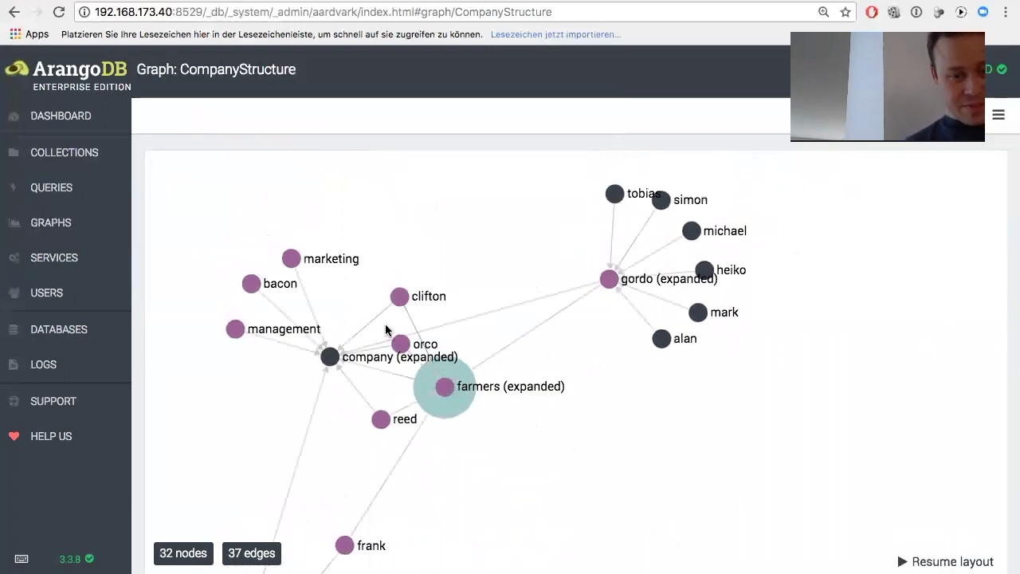
{"action": "right_click", "coordinate": [404, 347]}
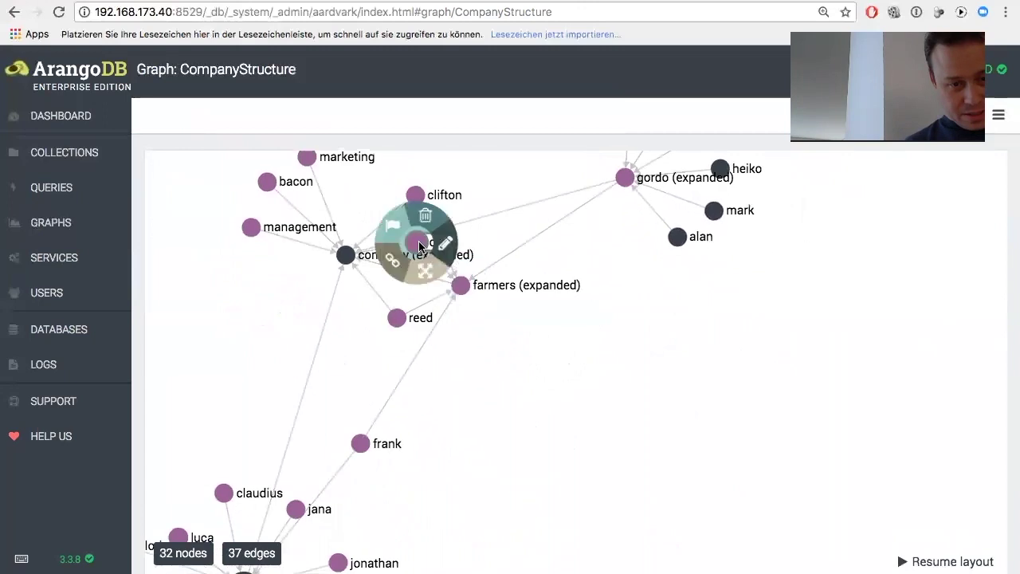
{"action": "left_click", "coordinate": [565, 343]}
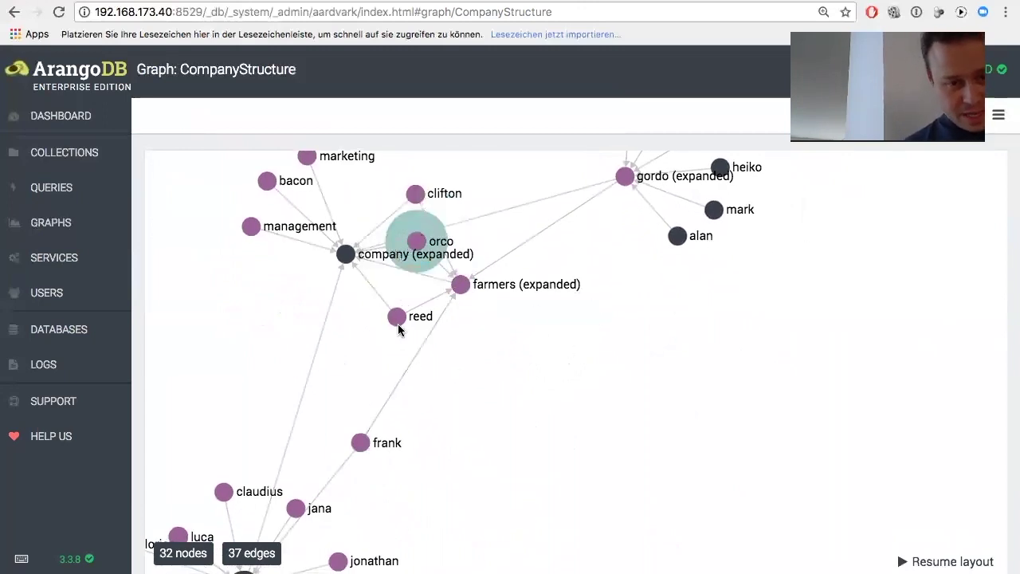
{"action": "right_click", "coordinate": [532, 385]}
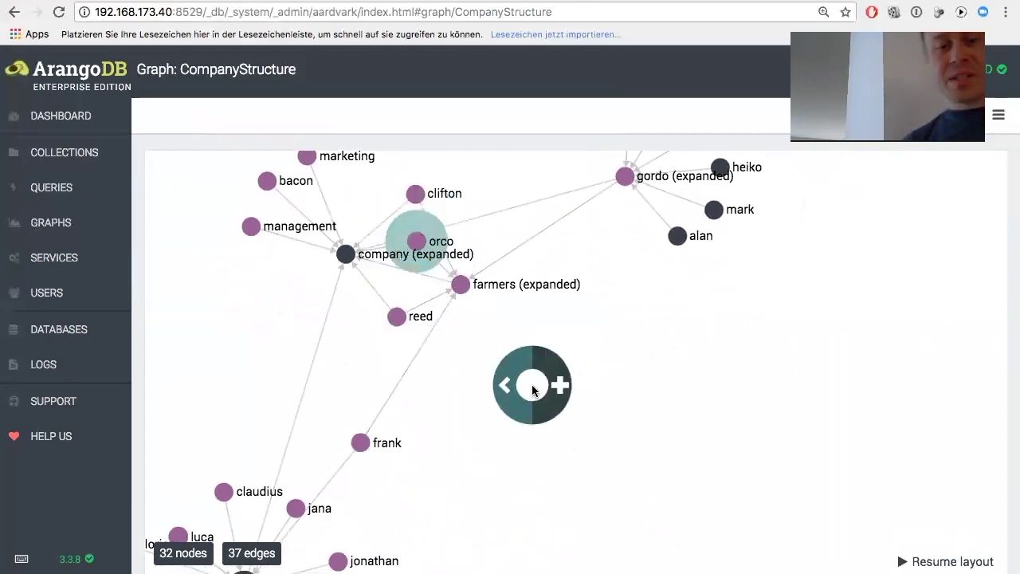
{"action": "left_click", "coordinate": [660, 346]}
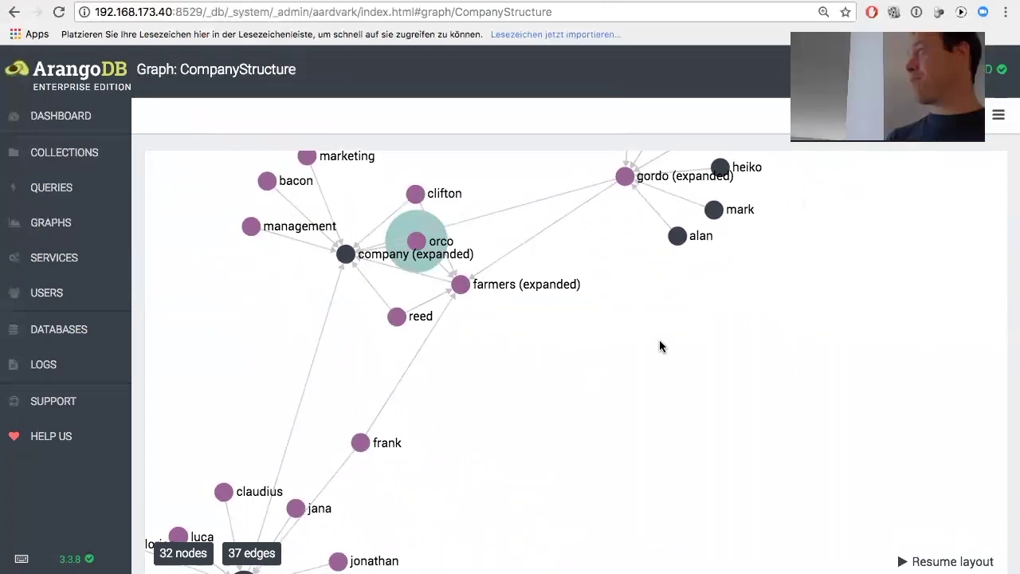
Open the query editor, and switch to the presentation to show the slide "How many Avocados are growing?".
{"action": "left_click", "coordinate": [47, 189]}
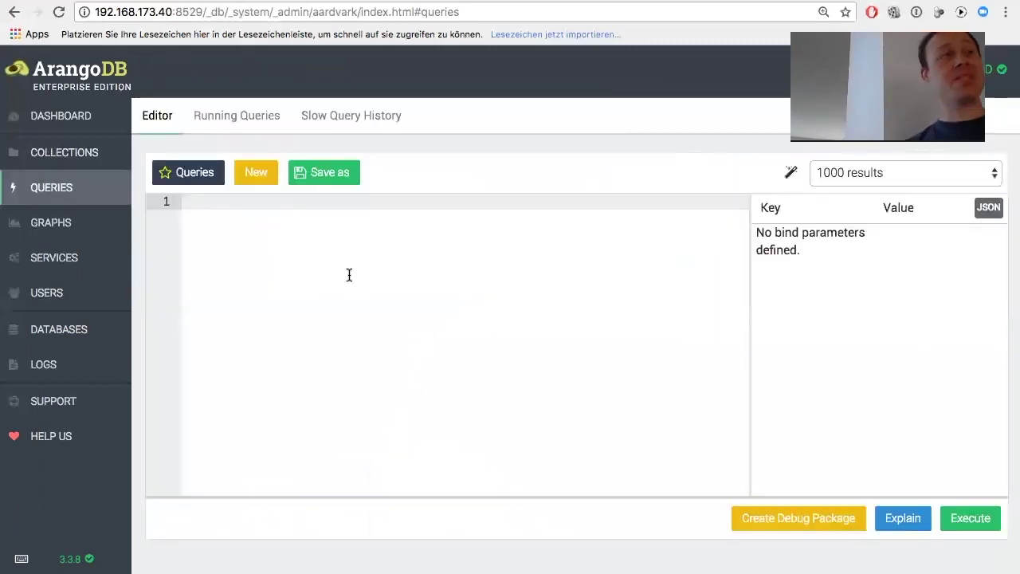
{"action": "key", "text": "ctrl+Right"}
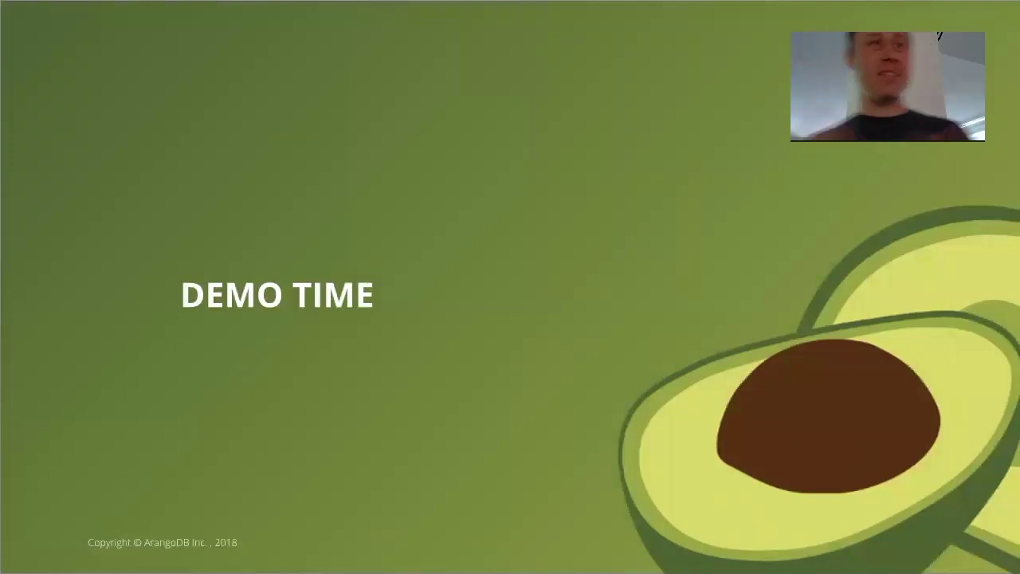
{"action": "key", "text": "Right"}
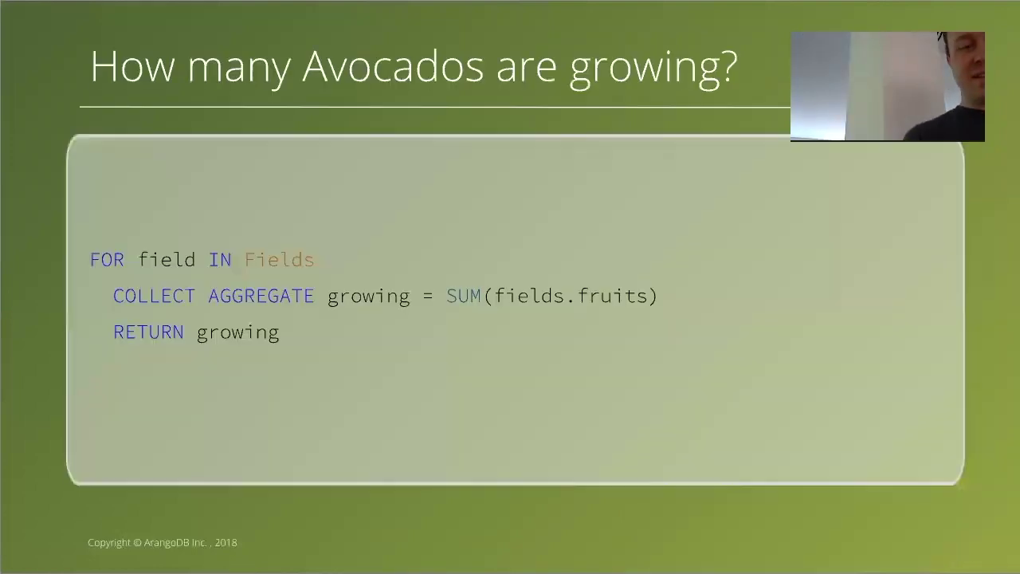